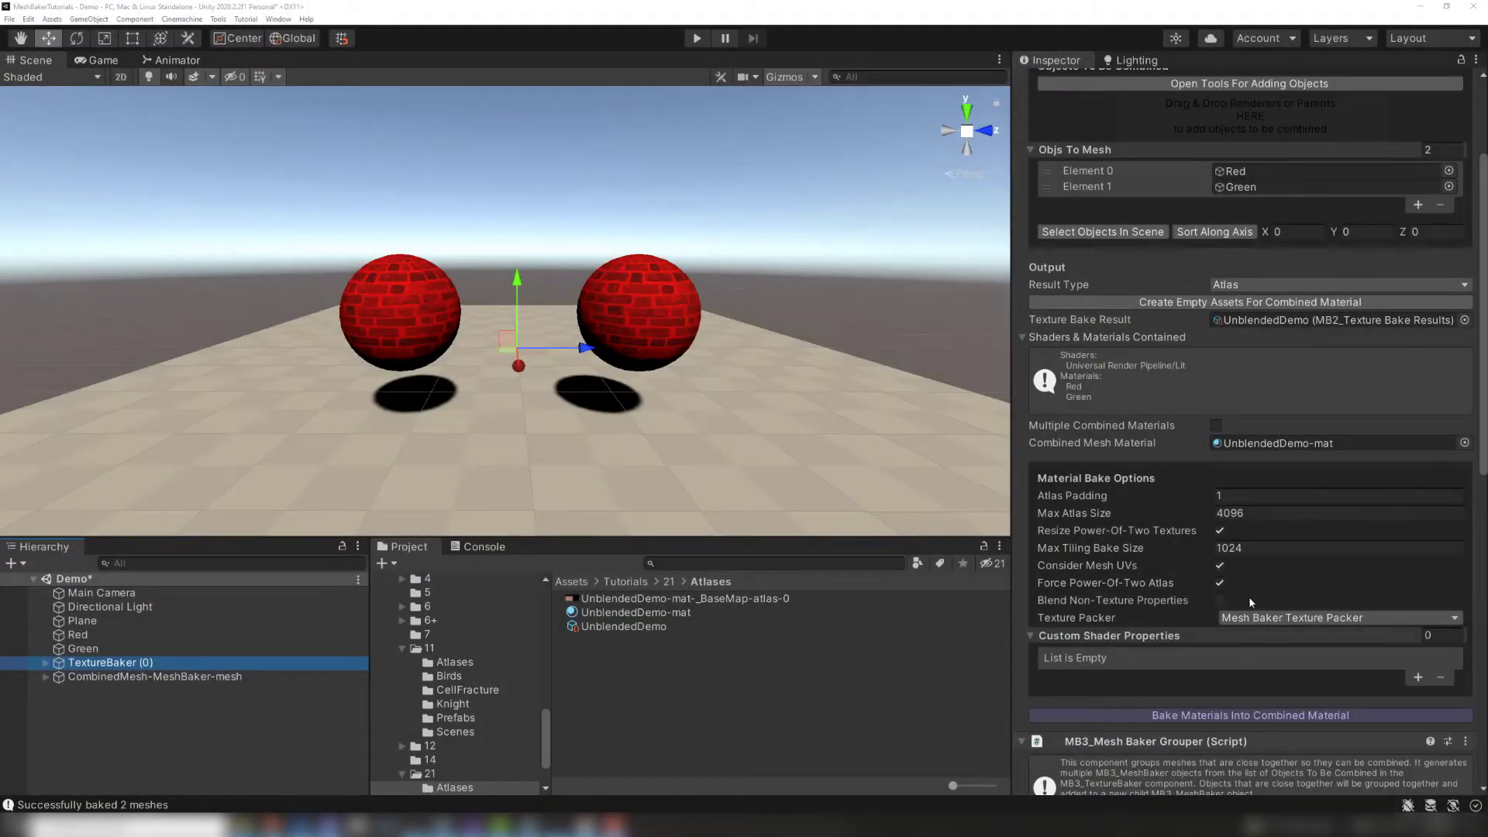
Enable Blend Non-Texture Properties, rebake, and inspect the BaseMap atlas and UnblendedDemo-mat material.
left_click(1240, 599)
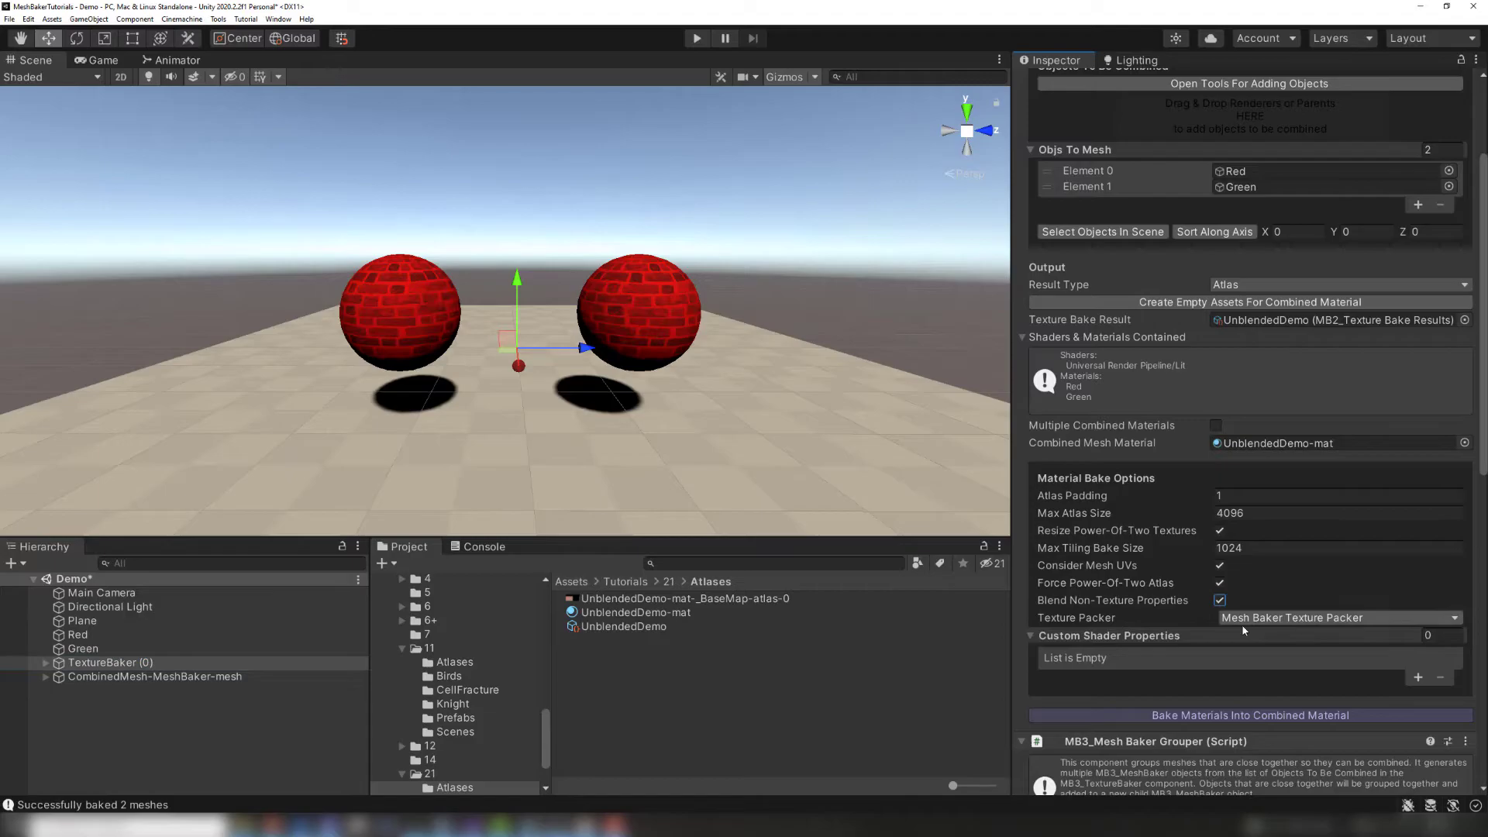
left_click(1233, 717)
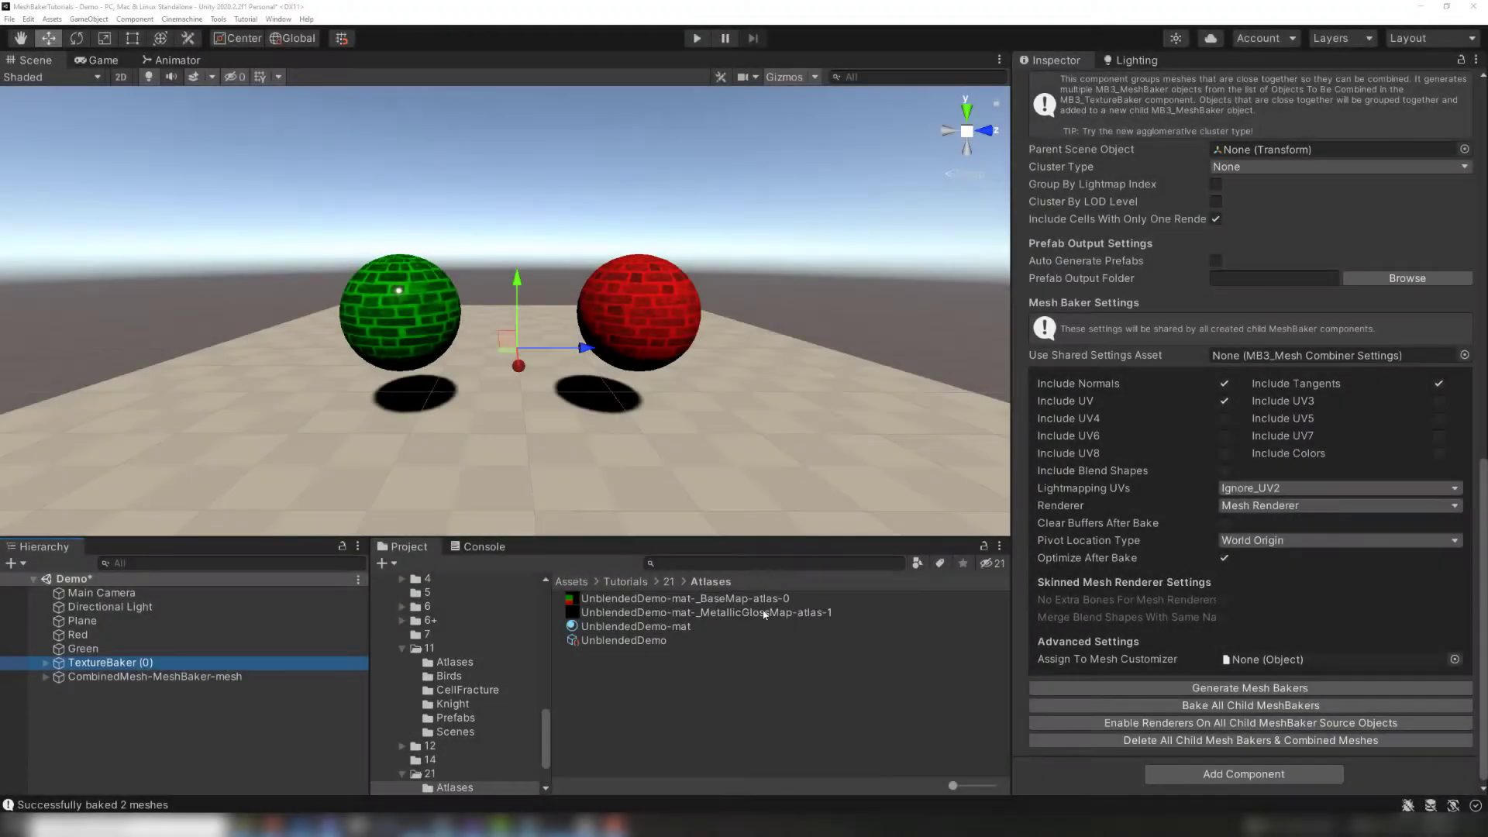
left_click(734, 600)
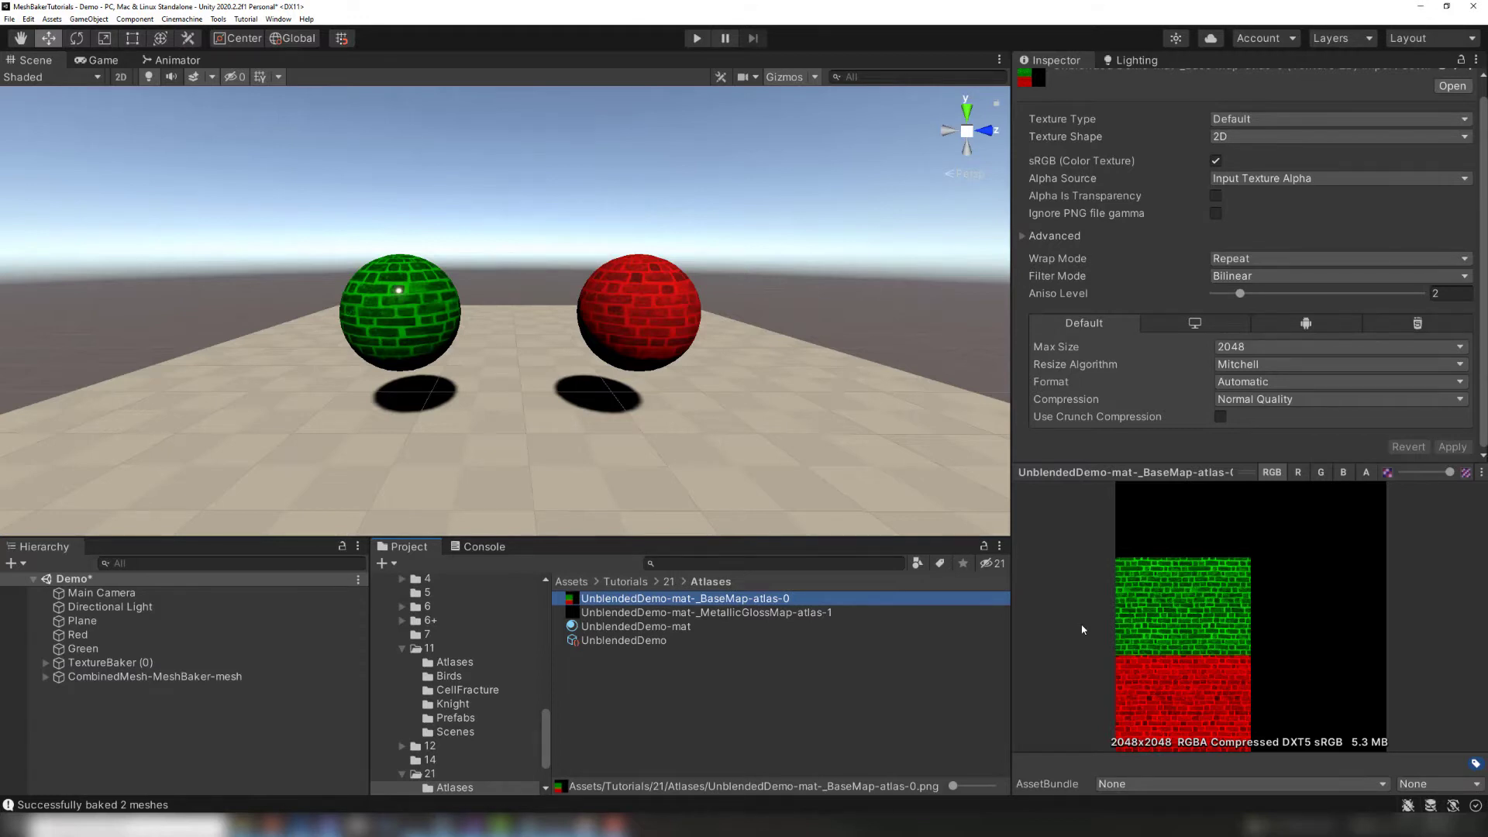
left_click(694, 626)
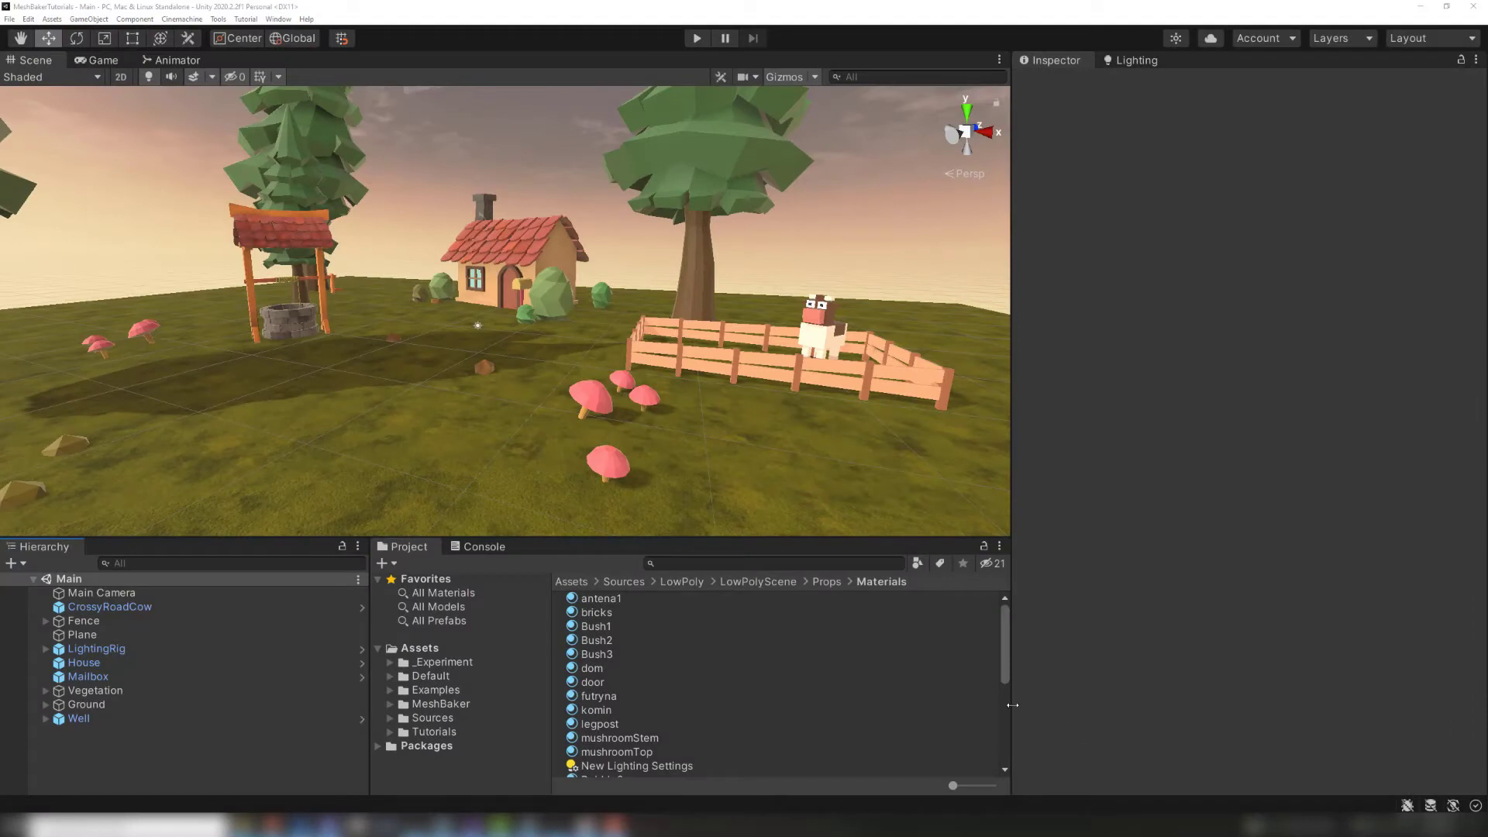
Check the antena1, bricks, Bush1-3 and dom material colours, then preview the LowPolyAtlas-mat base map.
left_click(647, 601)
left_click(640, 610)
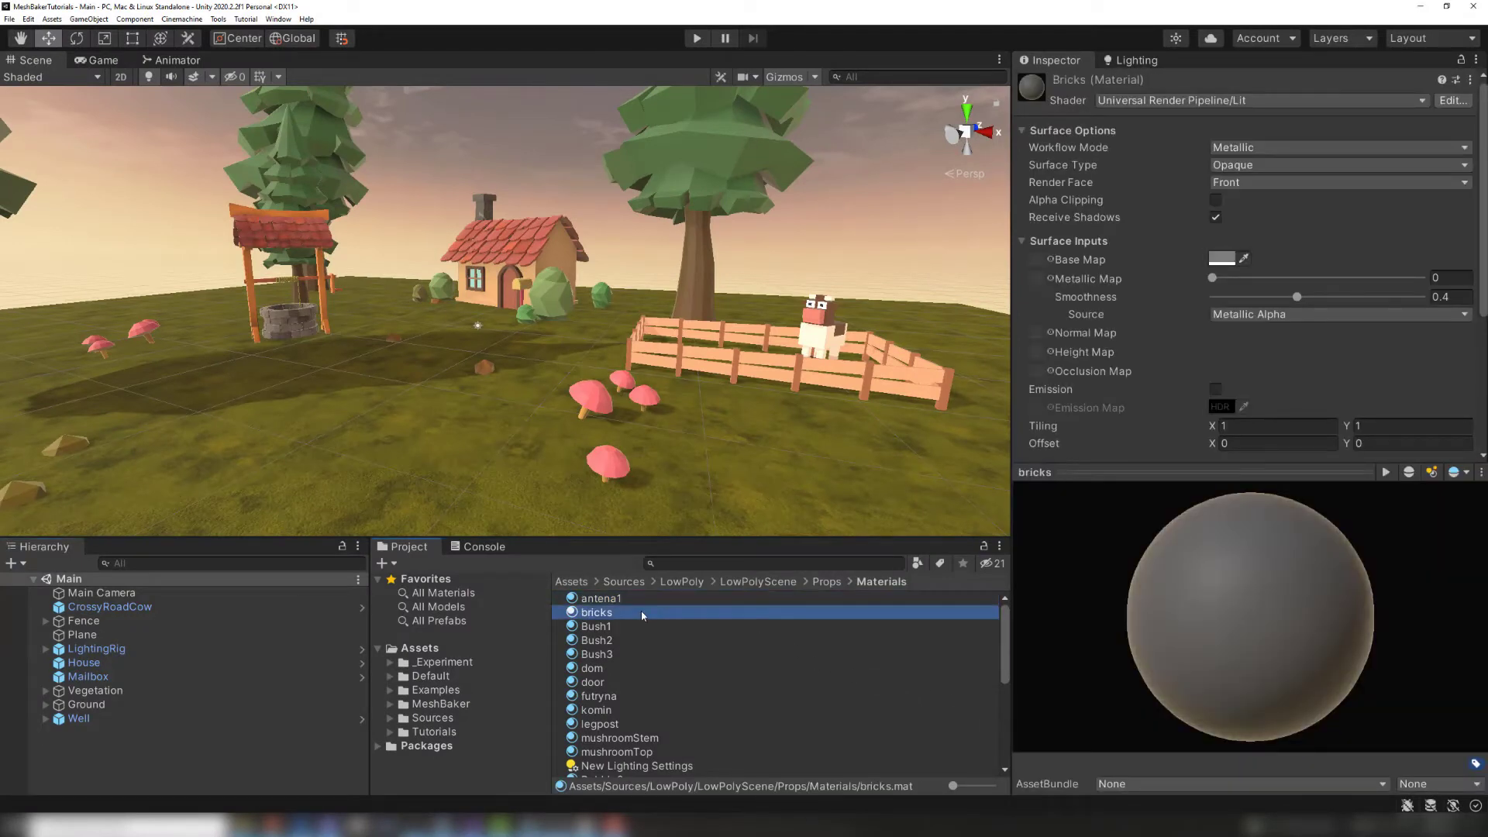
left_click(636, 626)
left_click(634, 640)
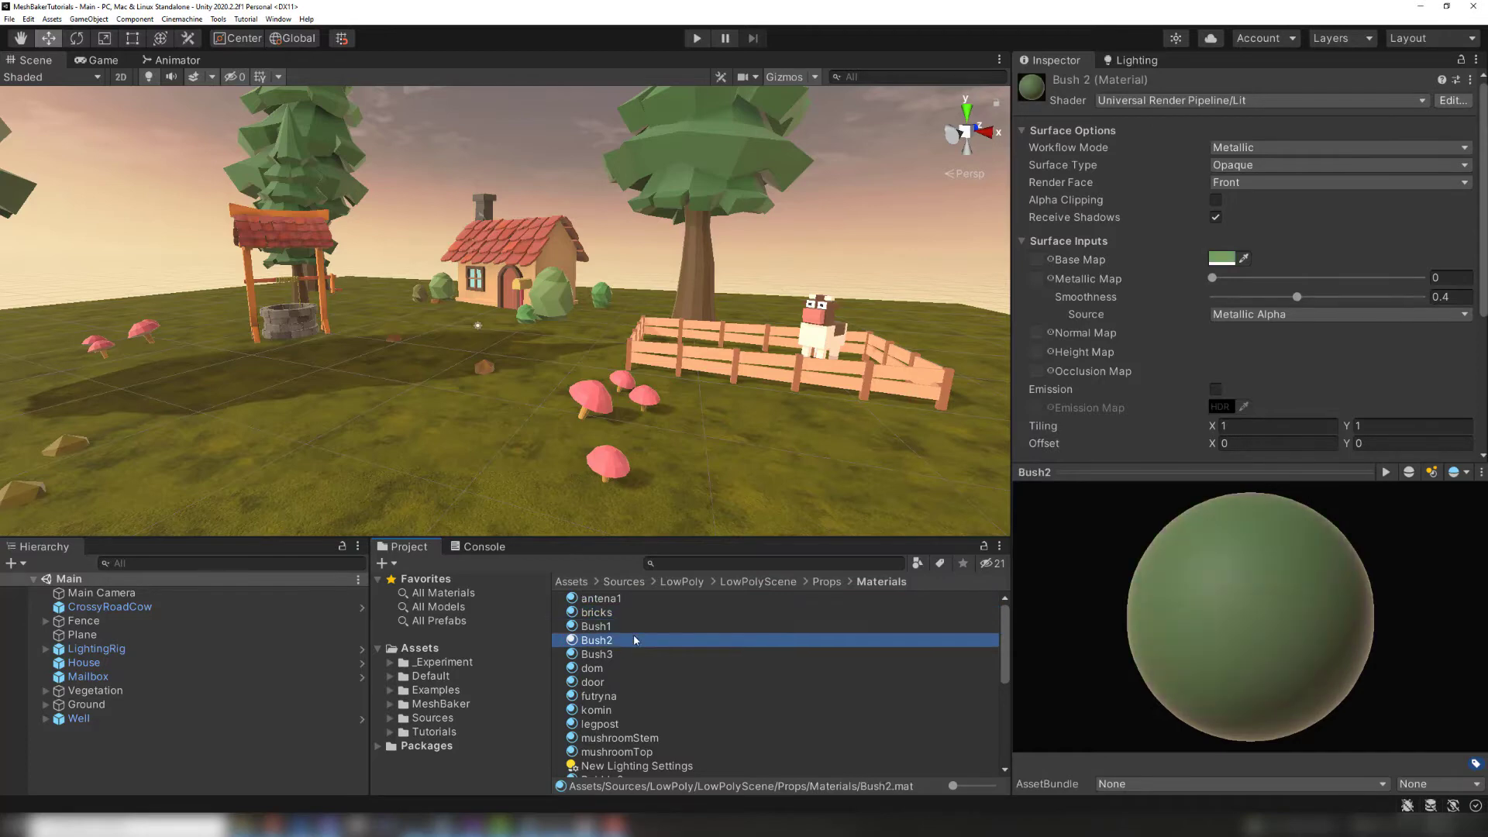
left_click(625, 654)
left_click(618, 669)
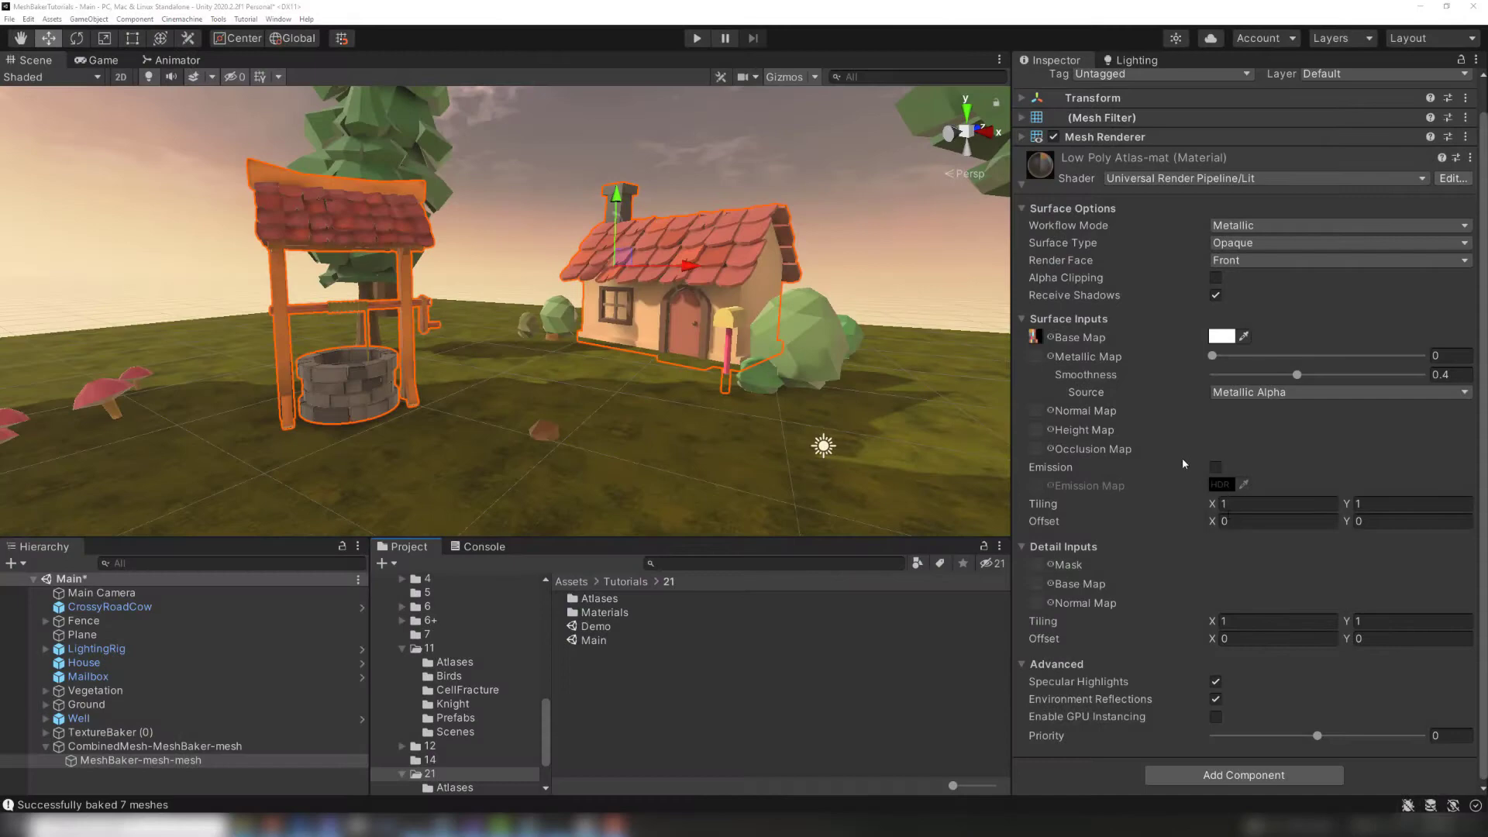
left_click(1035, 338, "ctrl")
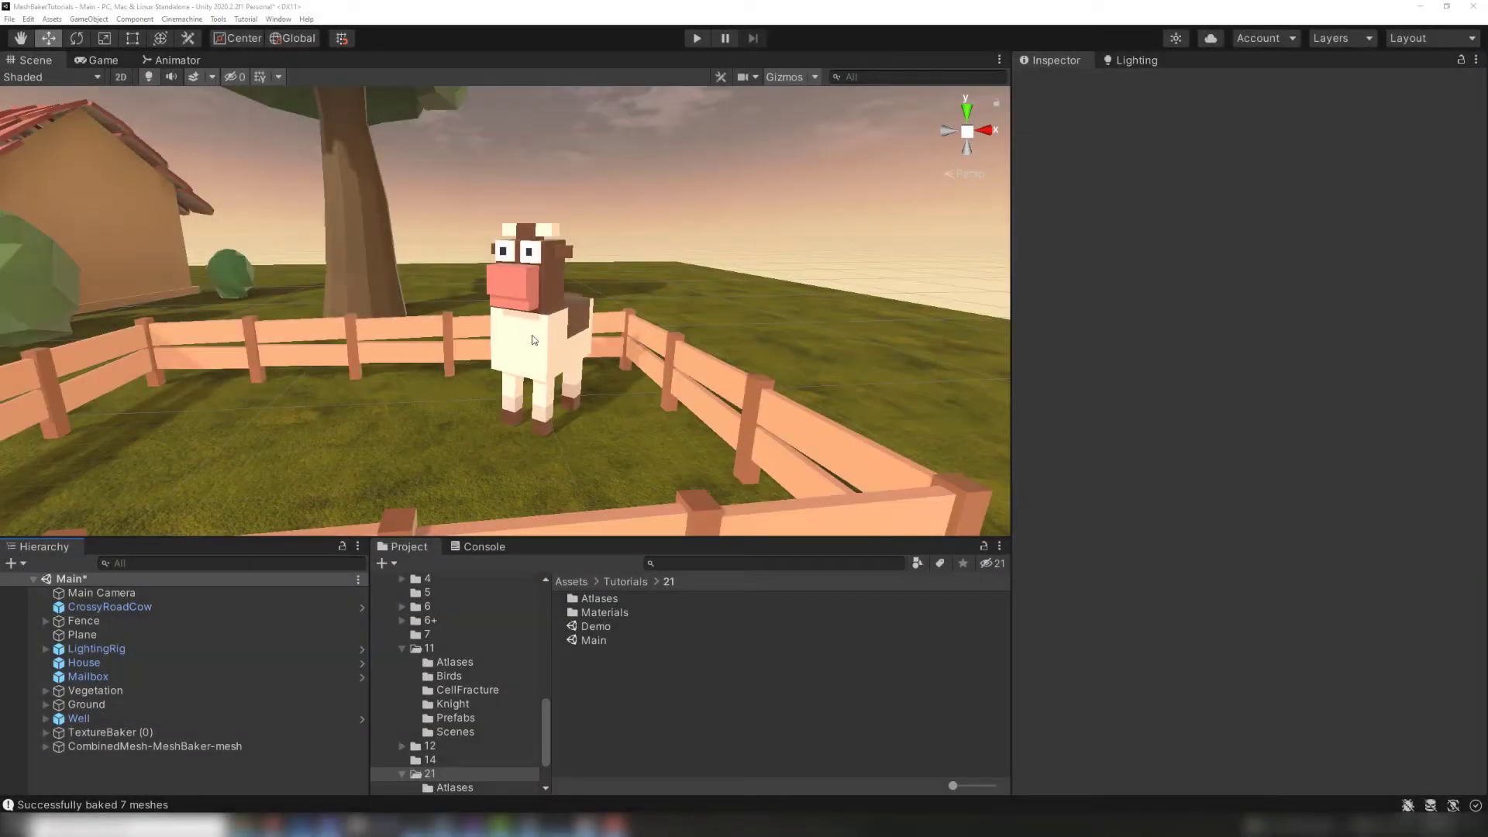
Select the cow in the Scene view to reach its CowAtlas_1x1 texture.
left_click(533, 340)
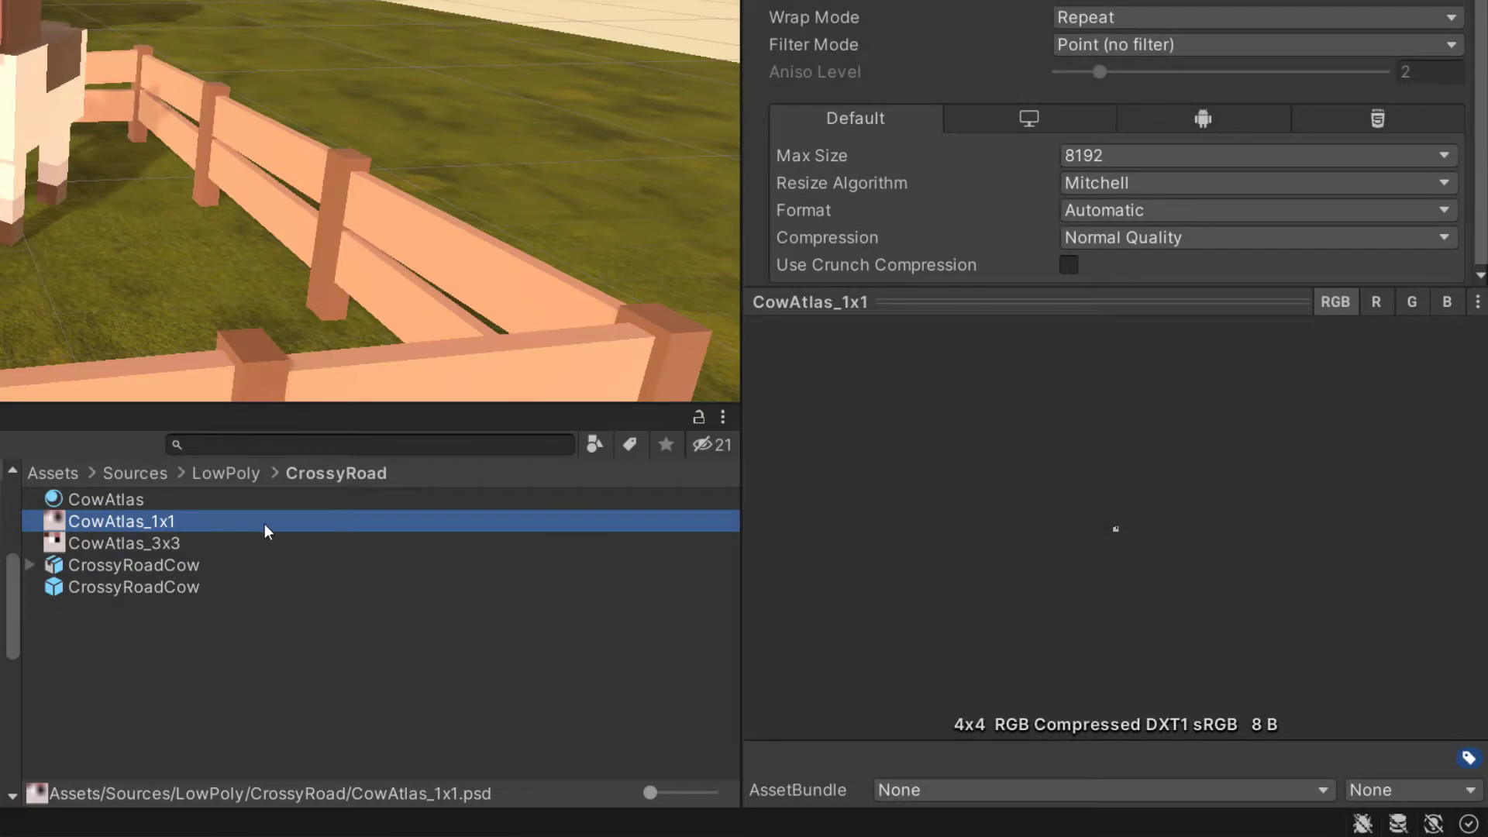
On CowAtlas_3x3, disable Generate Mip Maps and set Filter Mode to Point (no filter).
left_click(234, 539)
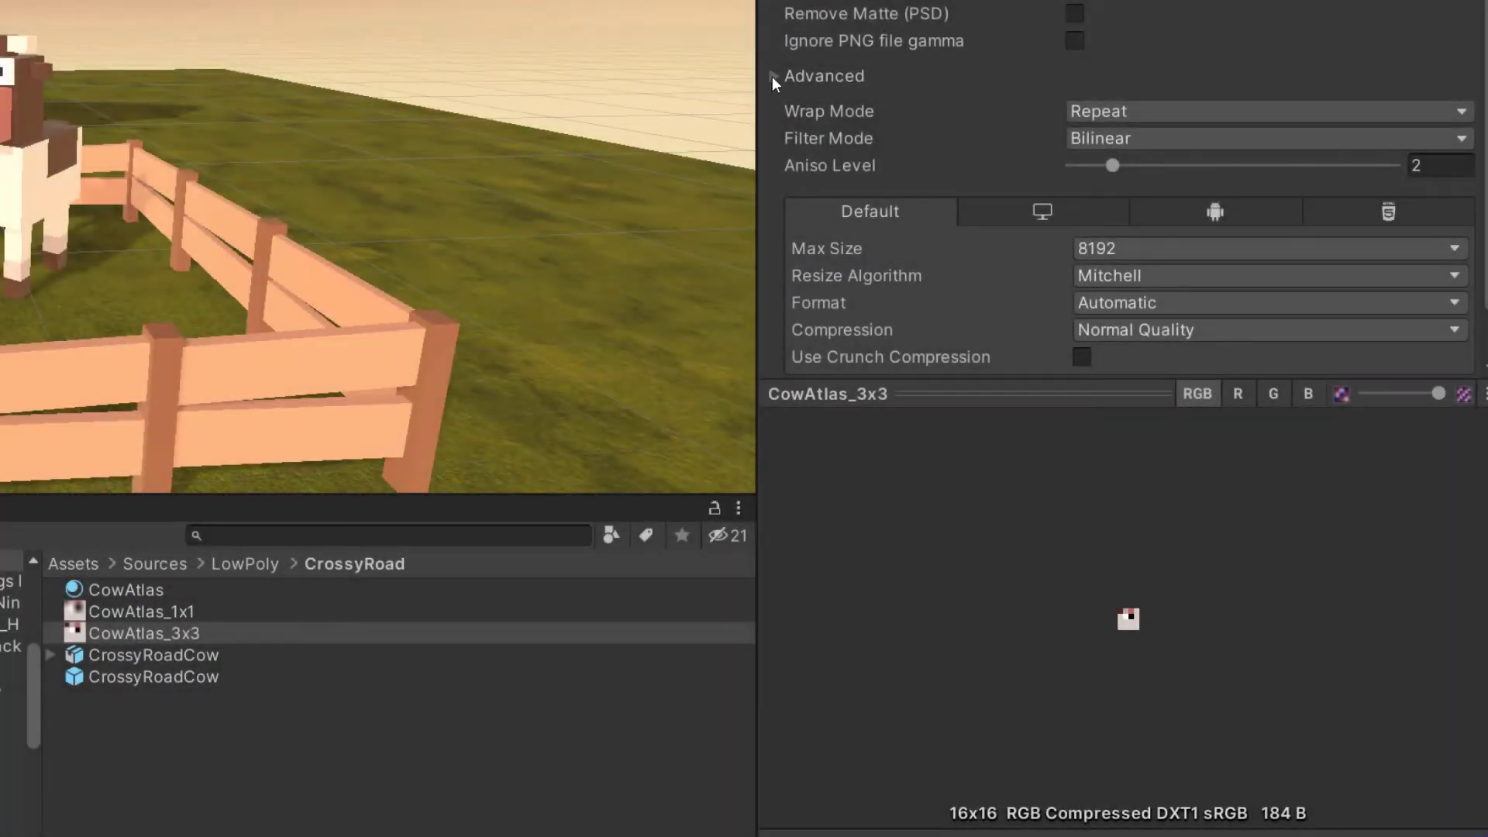
left_click(773, 76)
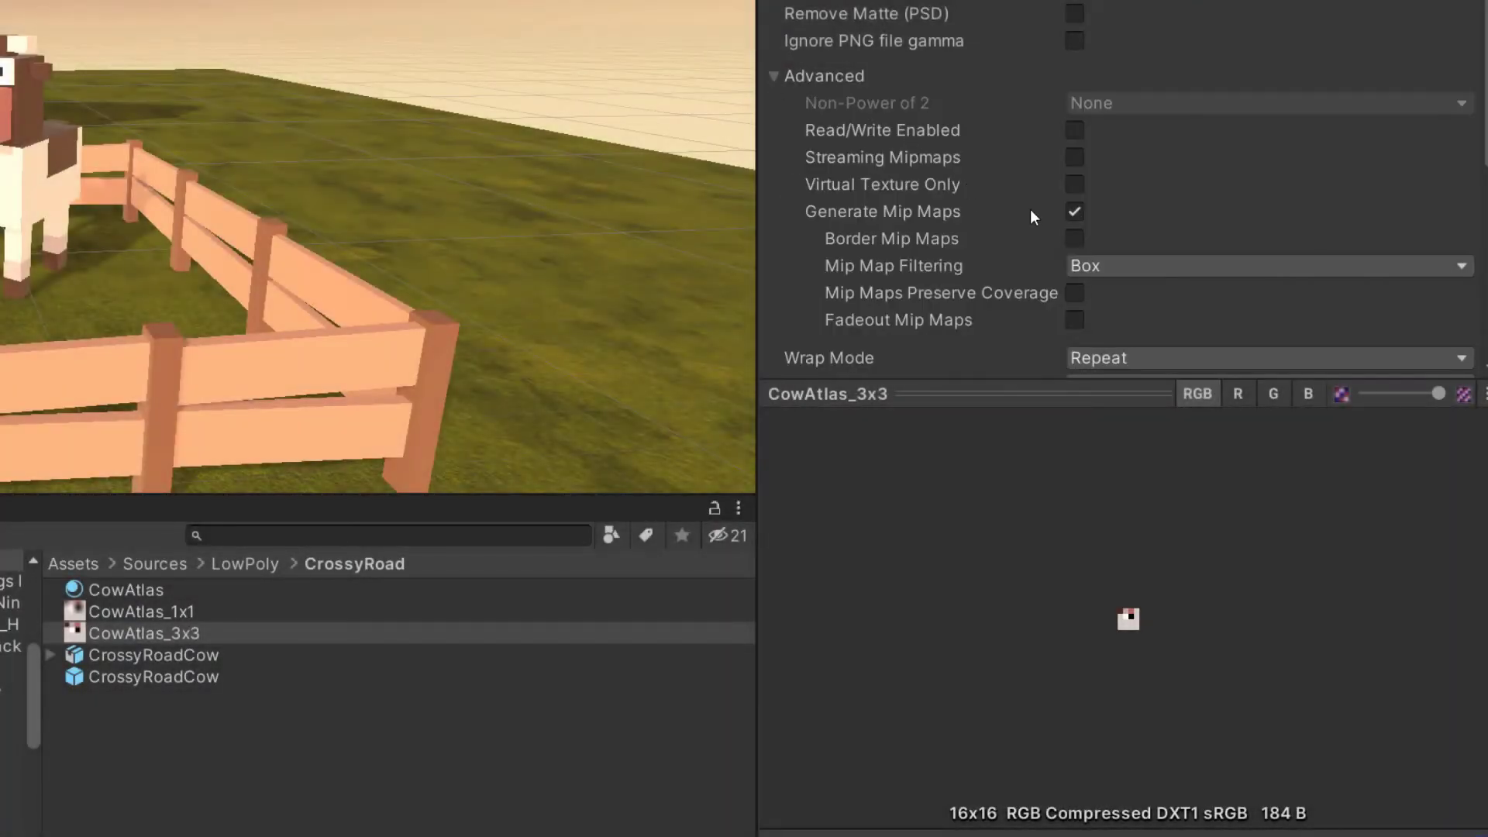
left_click(1075, 212)
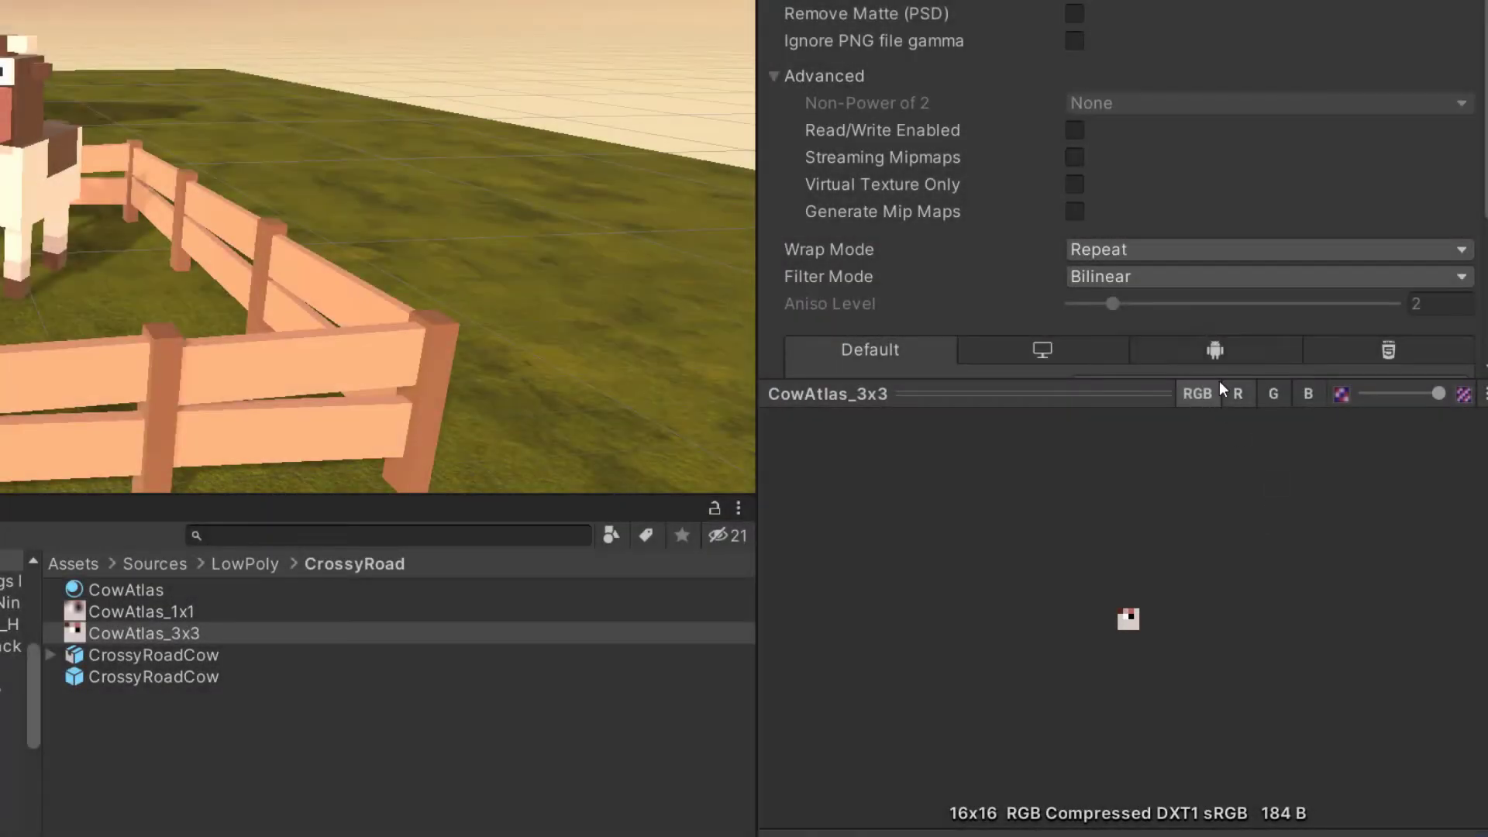
left_click(1186, 281)
left_click(1178, 301)
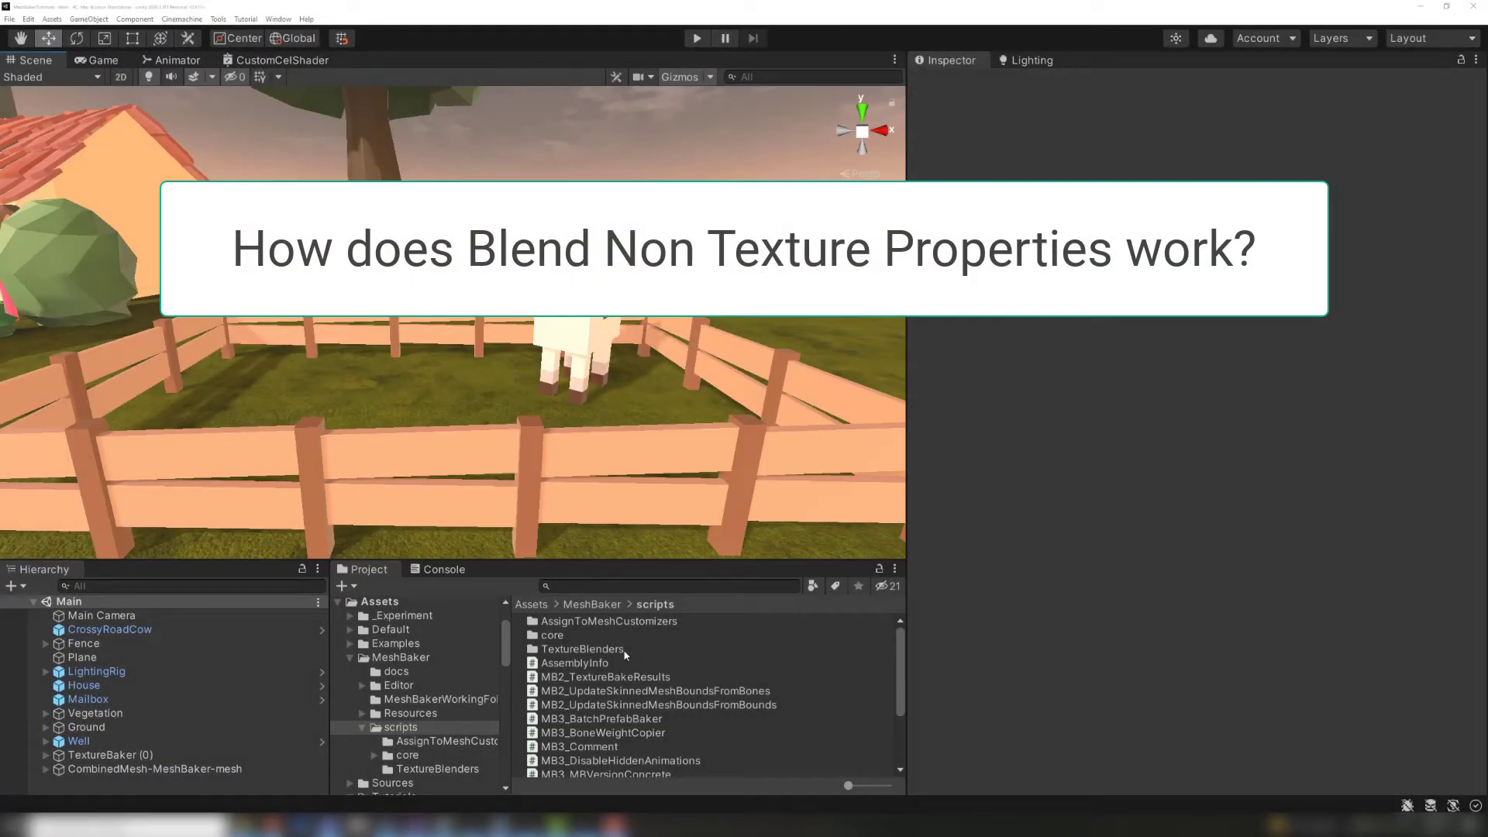
Open the MeshBaker/scripts/TextureBlenders folder in the Project window.
double_click(626, 655)
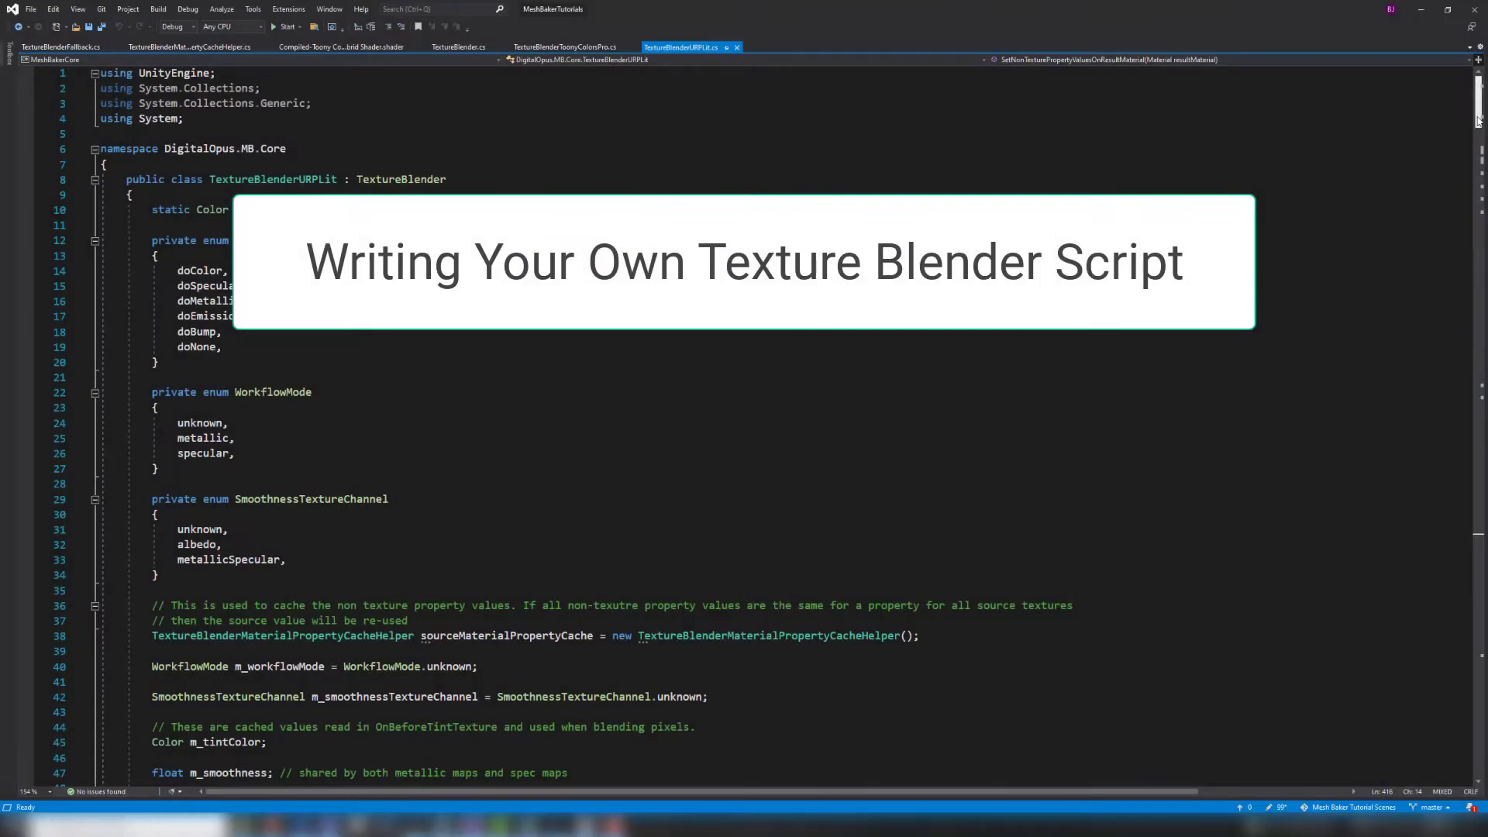
Scroll through the TextureBlenderURPLit.cs code.
left_click_drag(1477, 120, 1481, 366)
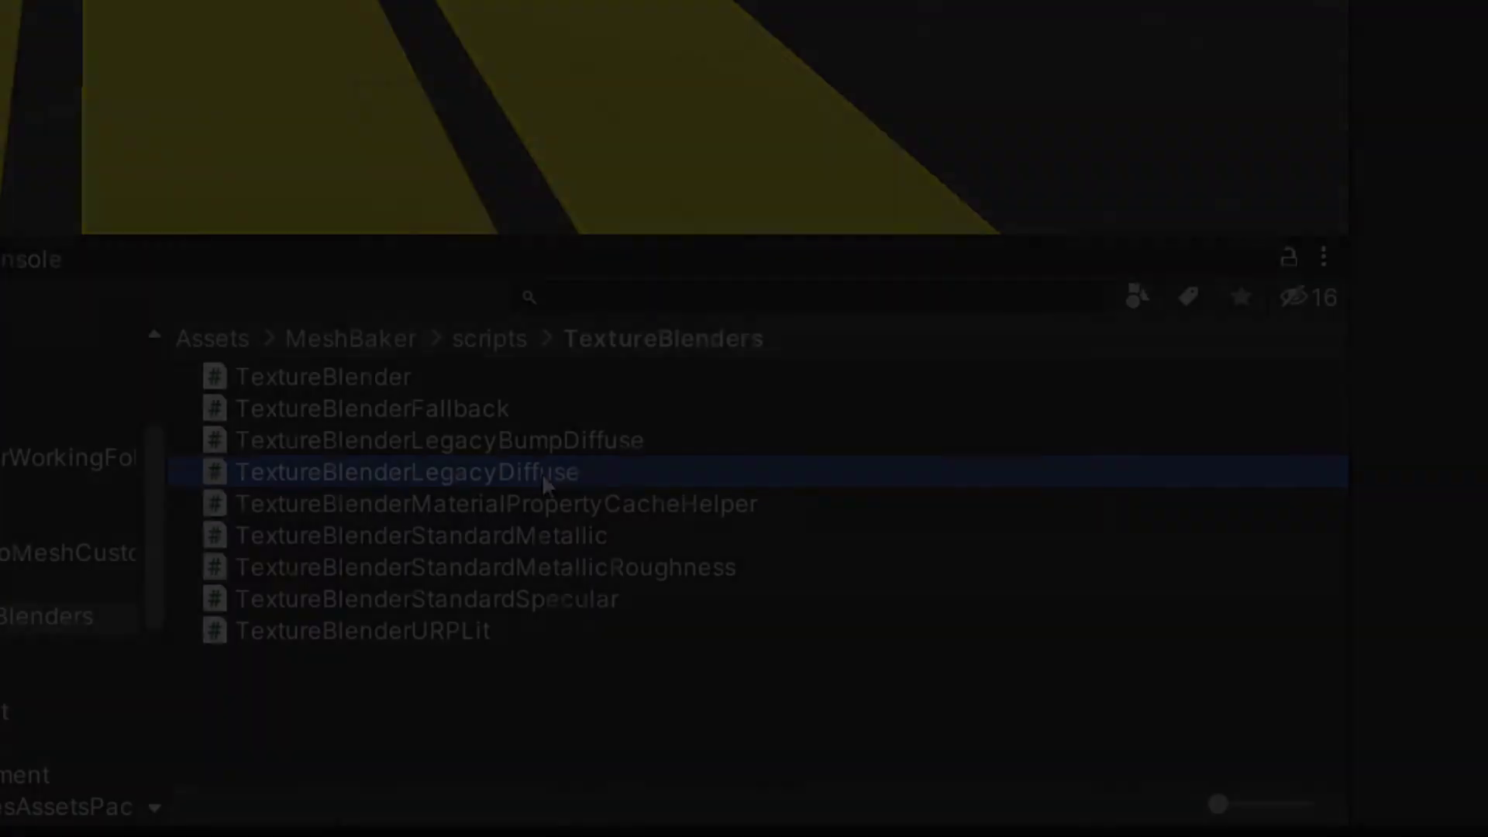
Duplicate the TextureBlenderLegacyDiffuse script.
key("ctrl+d")
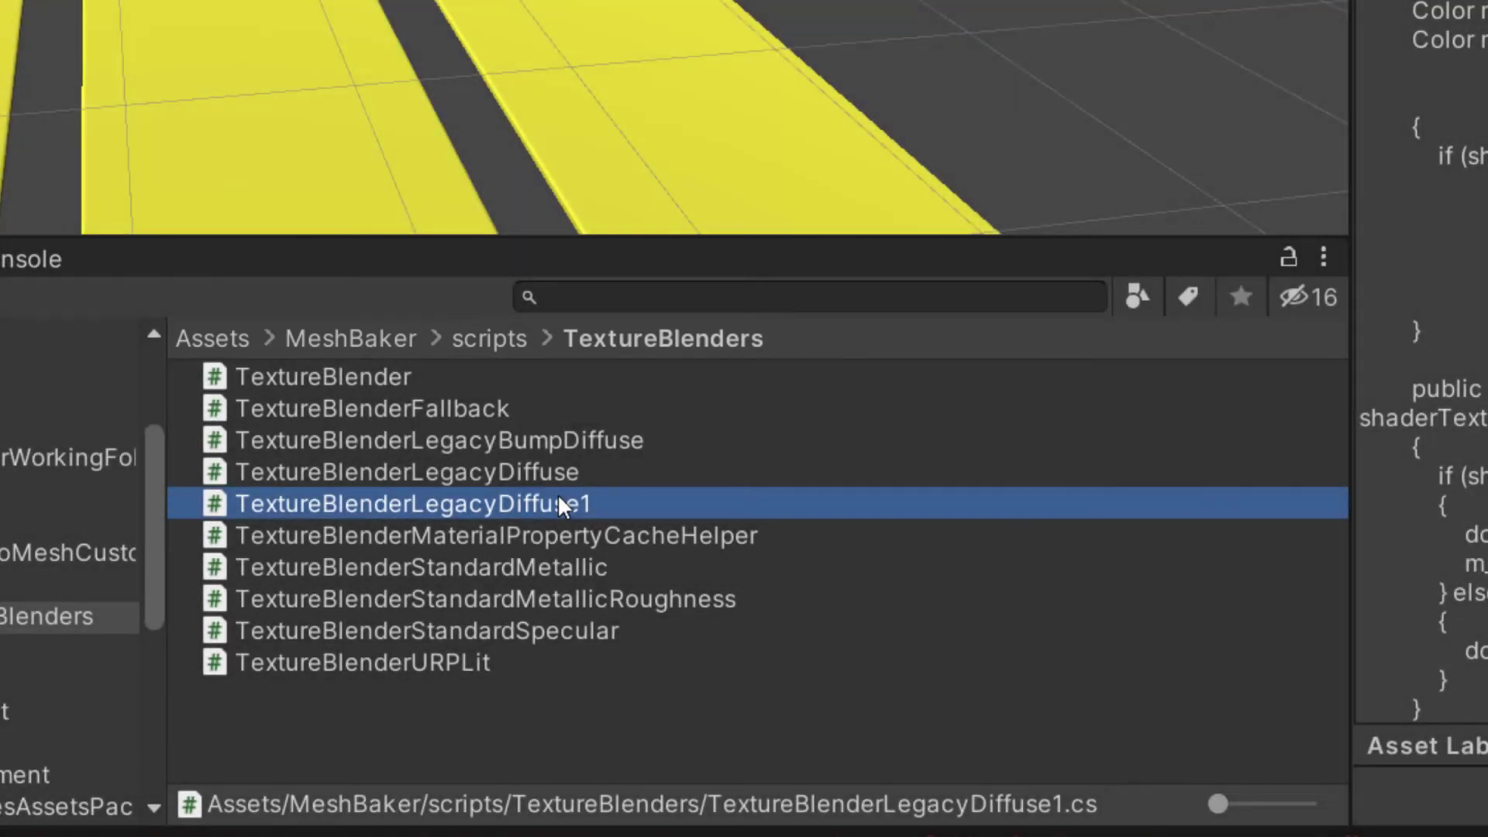
right_click(557, 495)
key("Escape")
Rename the copy to TextureBlenderToonShaderFree.
key("F2")
key("End")
key("BackSpace")
key("BackSpace")
key("BackSpace")
key("BackSpace")
key("BackSpace")
key("BackSpace")
key("BackSpace")
key("BackSpace")
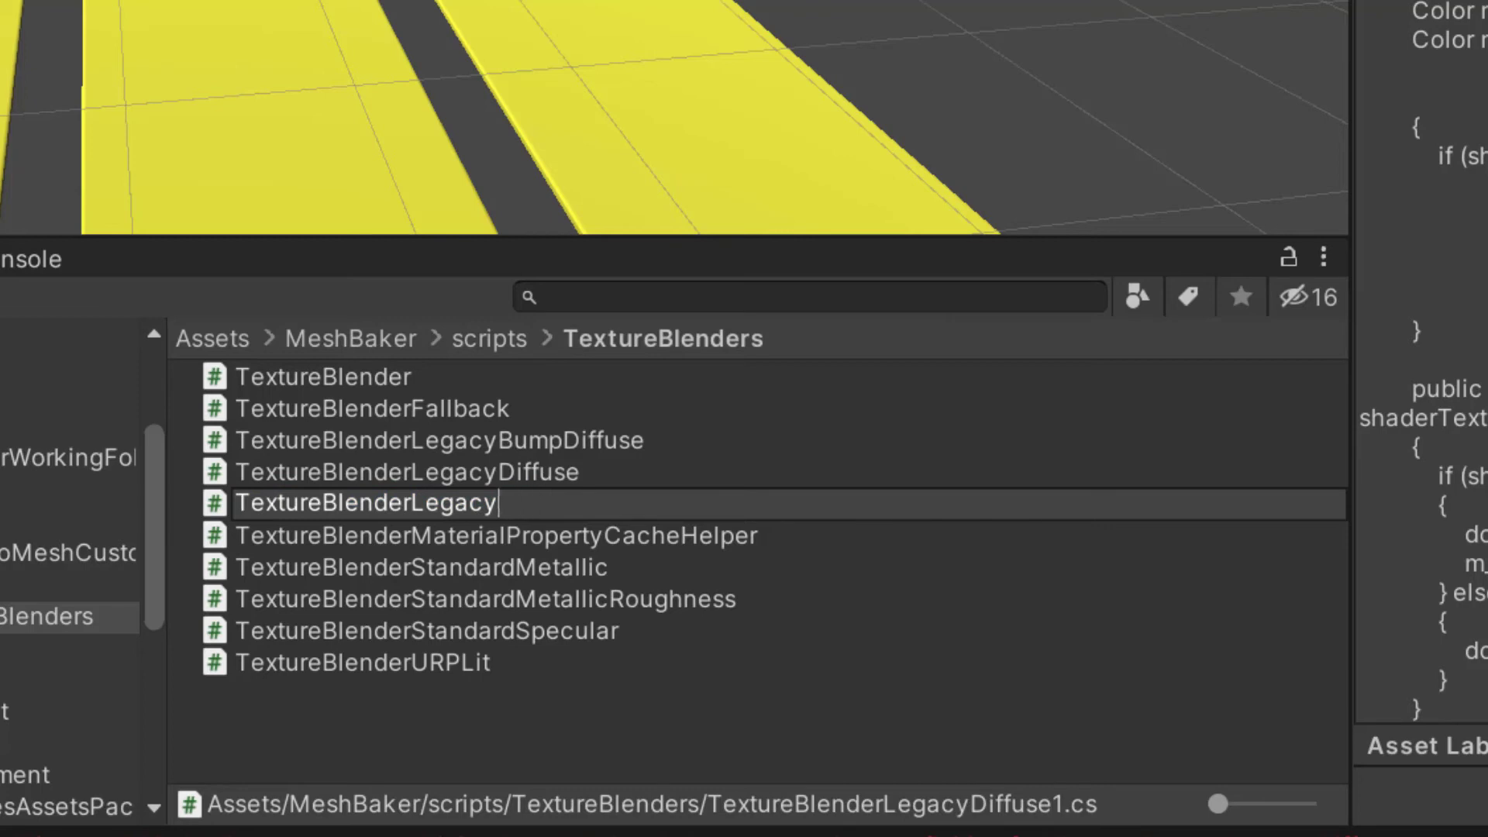
key("BackSpace")
key("BackSpace")
key("BackSpace")
key("BackSpace")
key("BackSpace")
key("BackSpace")
type("ToonShaderFree")
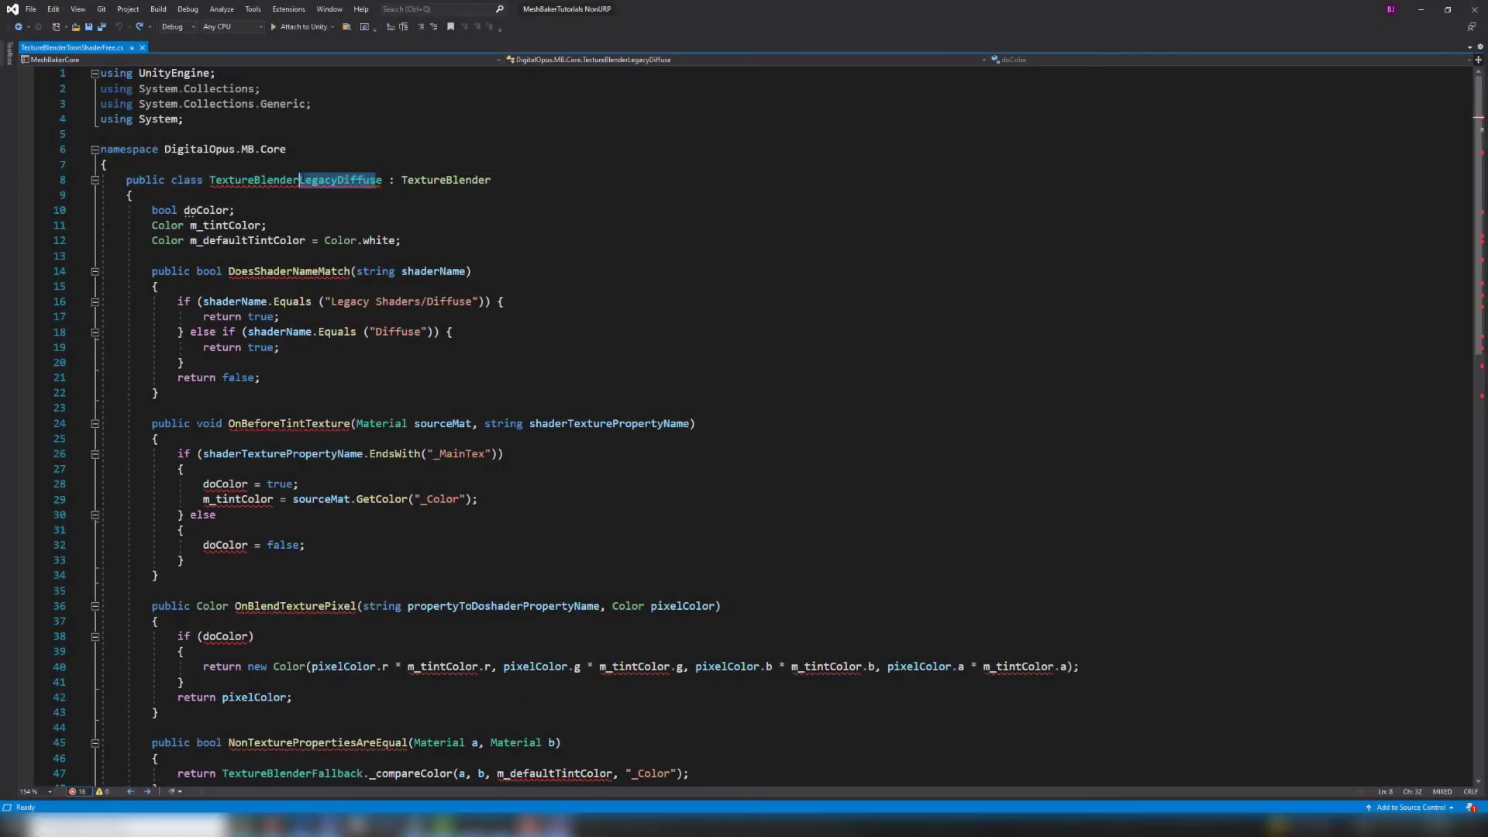
Rename the class to TextureBlenderToonShaderFree.
key("ctrl+r")
key("ctrl+r")
type("Toon")
type("ShaderFree")
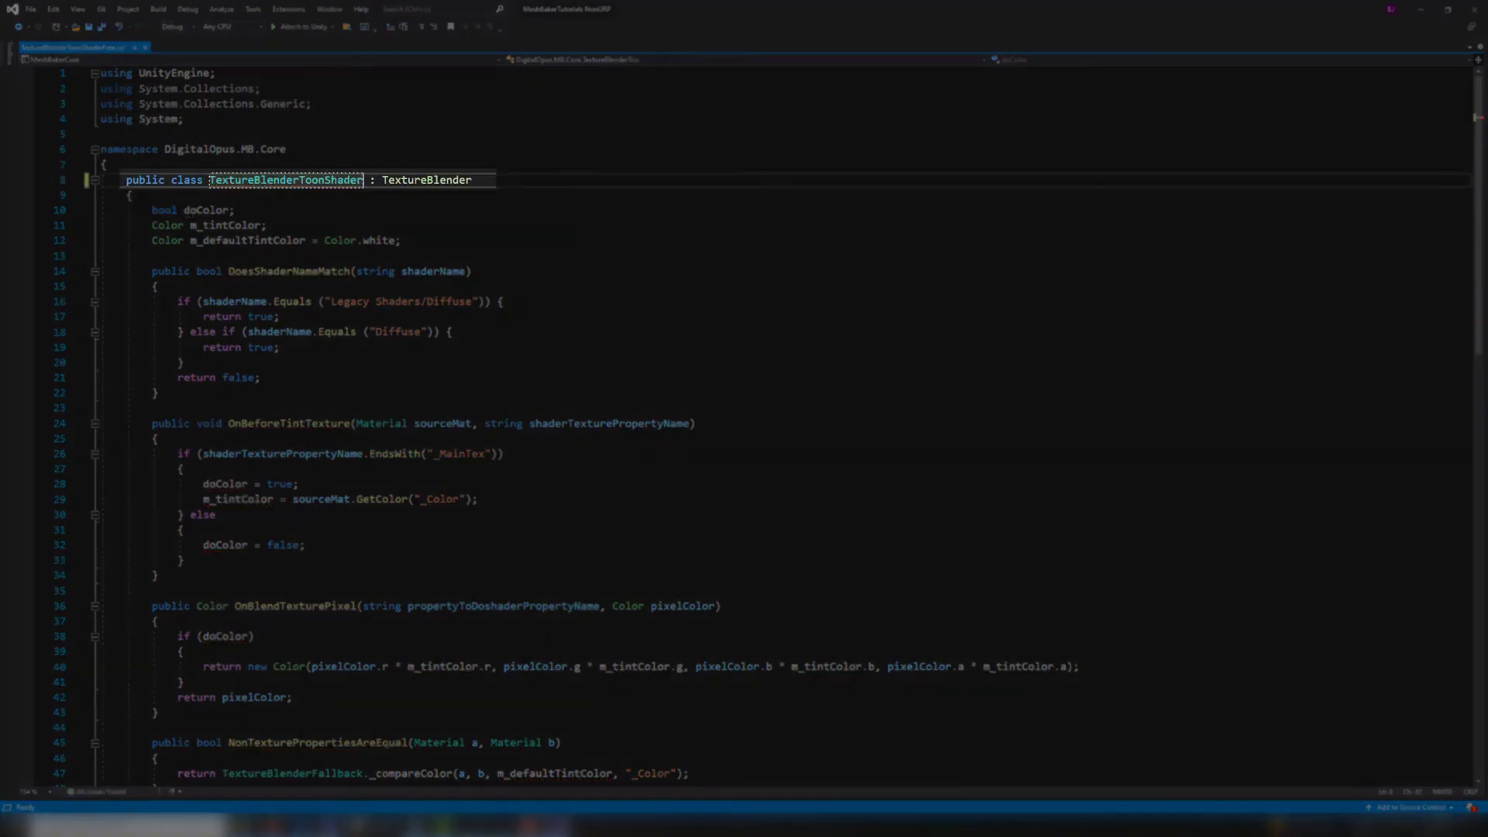
key("Return")
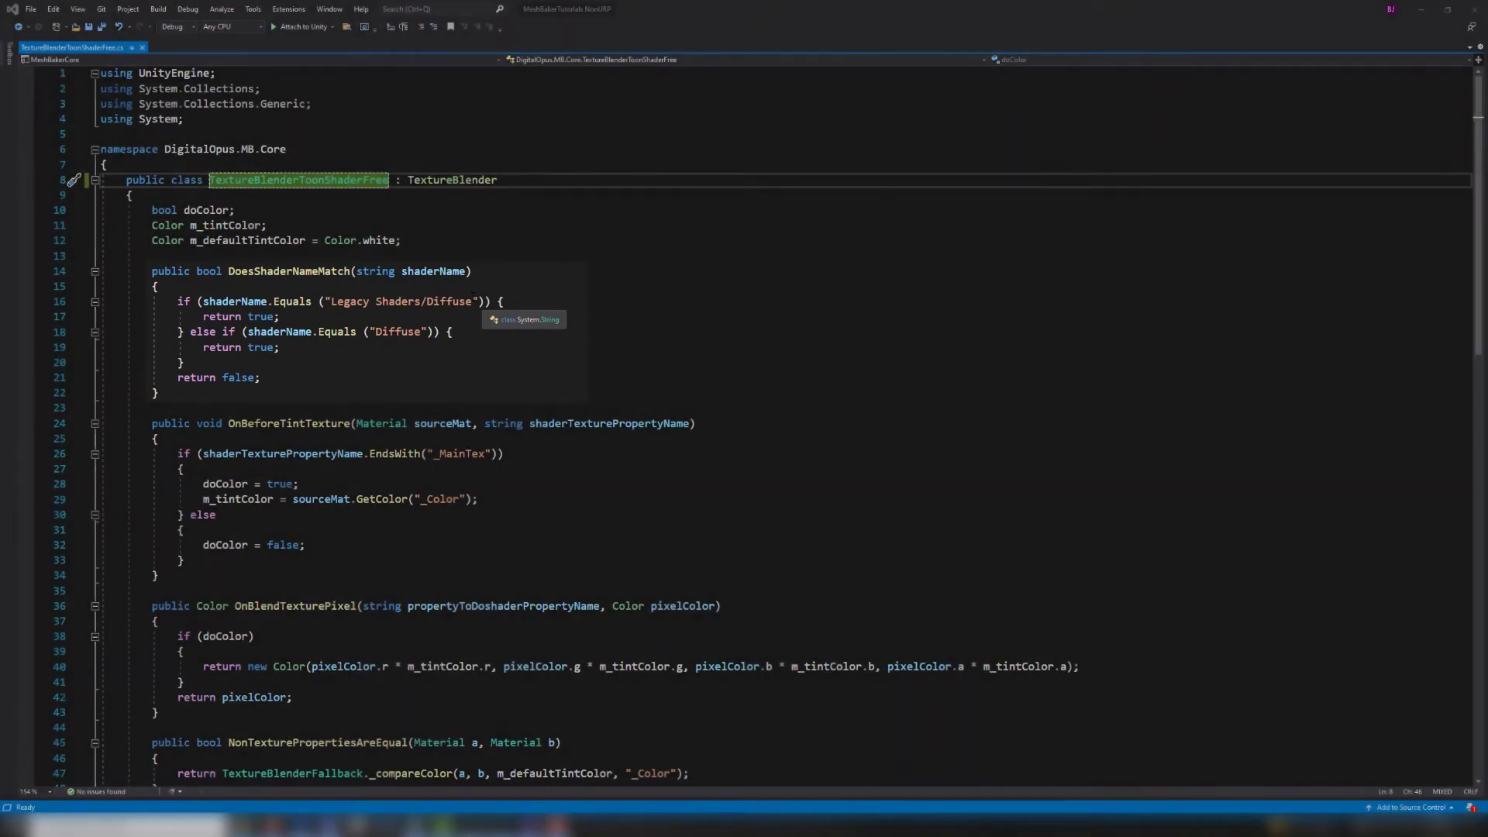
Replace the two shader name strings with TSF/Base1 and TSF/BaseOutline1.
left_click_drag(472, 300, 332, 300)
type("TSF/Base1")
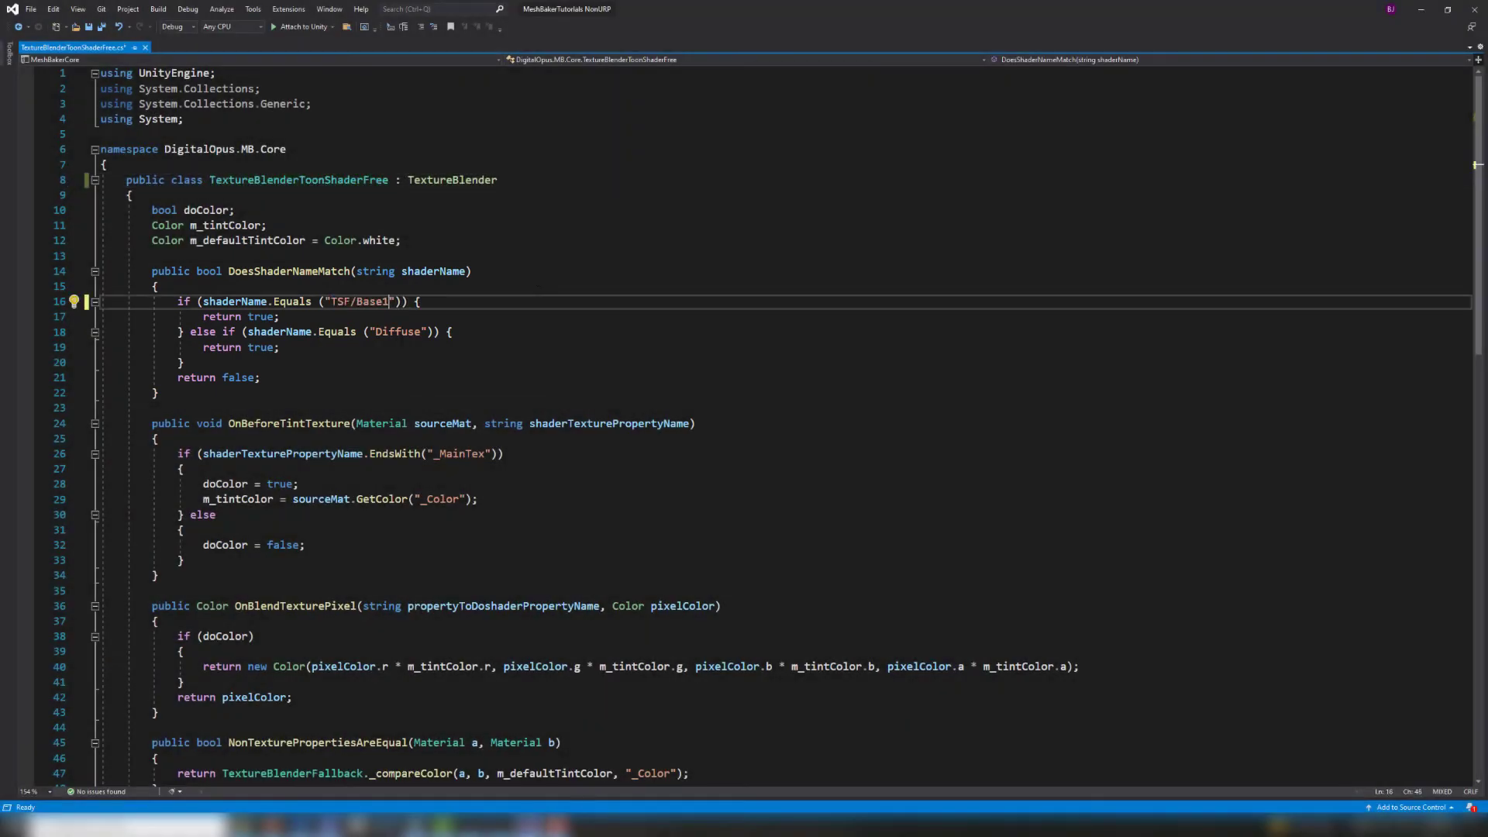
double_click(378, 331)
type("TSF/Base0")
type("utline1")
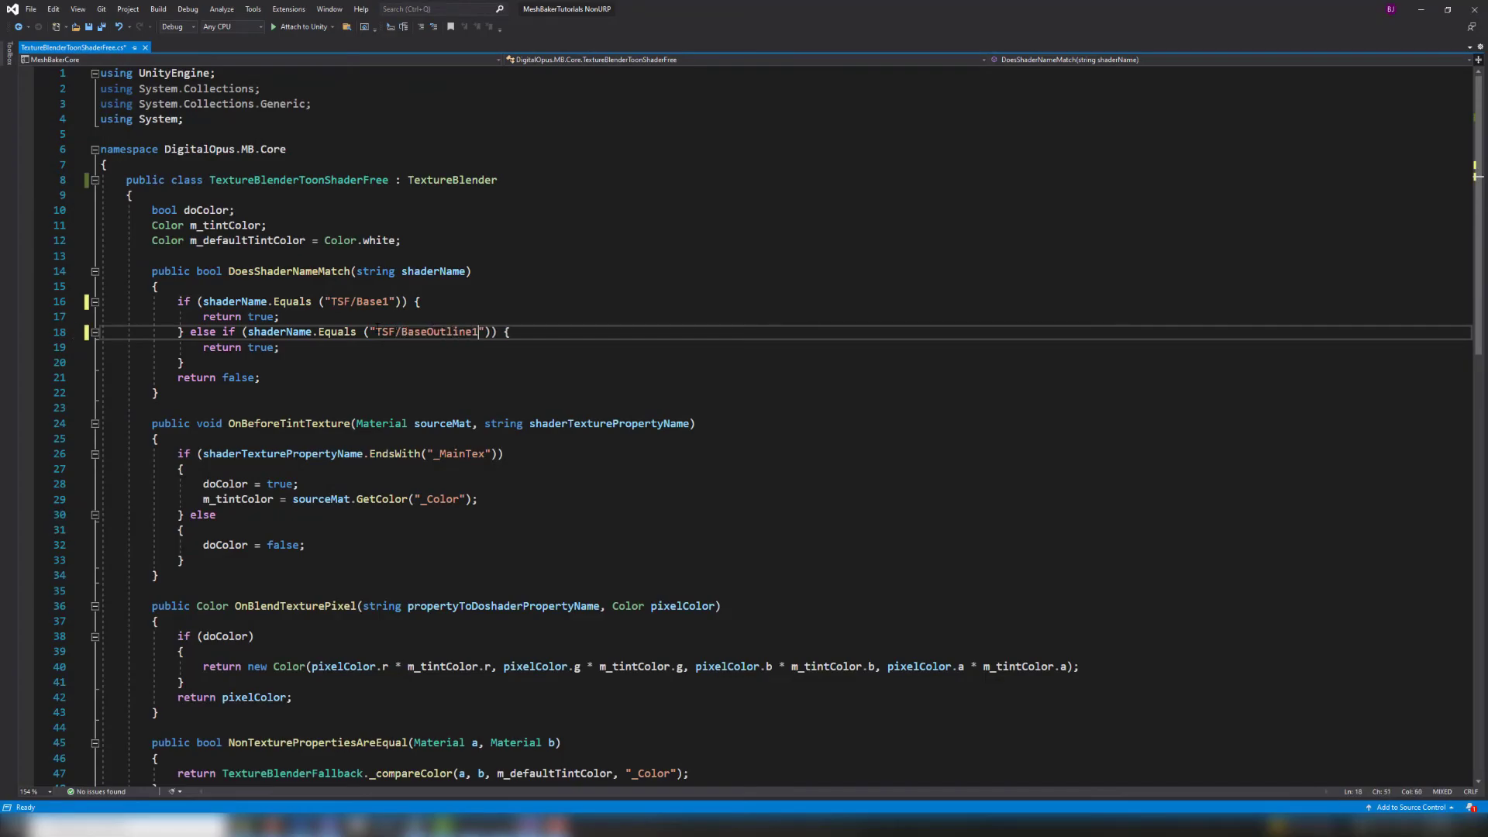